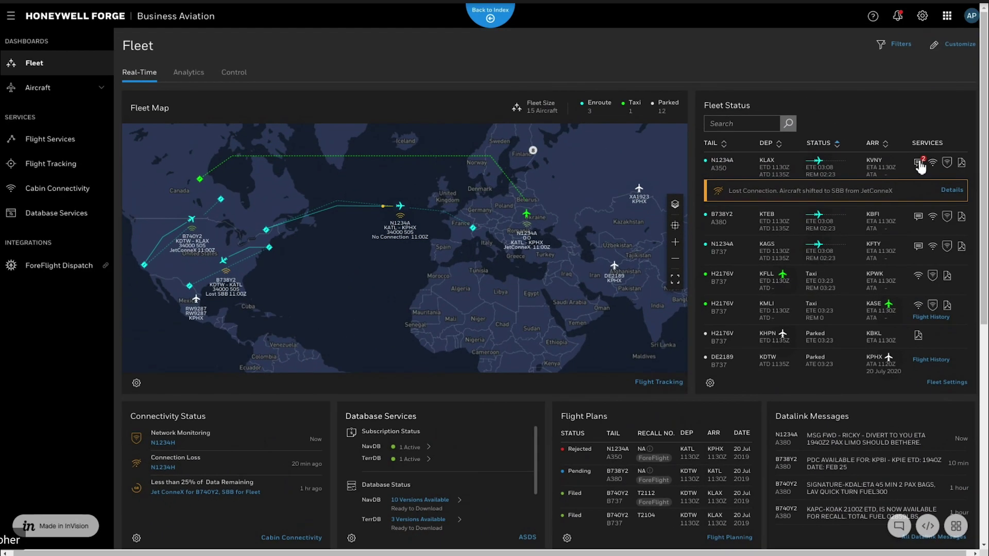
- Preview N1234A's new datalink messages from the messages icon in its Services column
{"action": "left_click", "coordinate": [920, 162]}
{"action": "scroll", "coordinate": [770, 375], "scroll_direction": "down", "scroll_amount": 3}
{"action": "scroll", "coordinate": [770, 379], "scroll_direction": "down", "scroll_amount": 1}
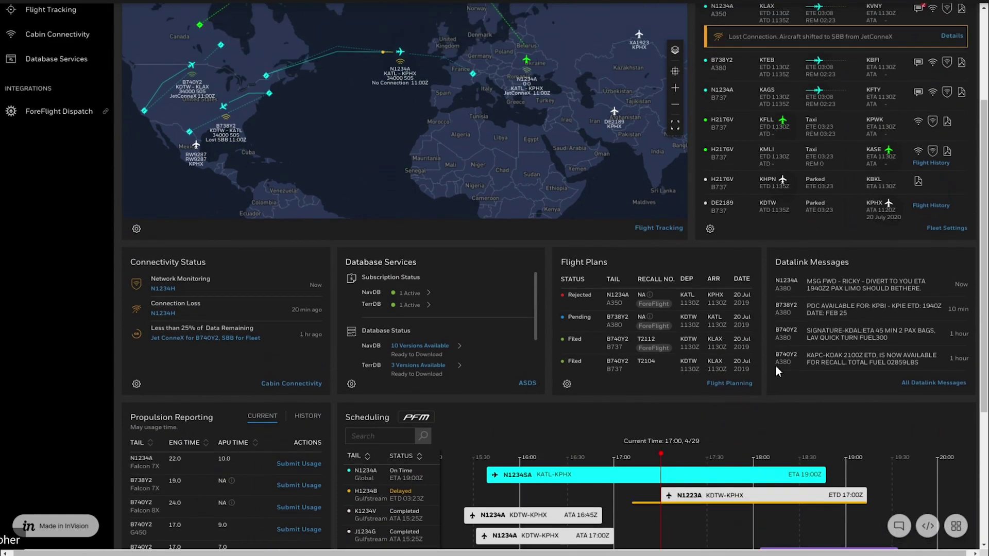
{"action": "scroll", "coordinate": [775, 365], "scroll_direction": "up", "scroll_amount": 3}
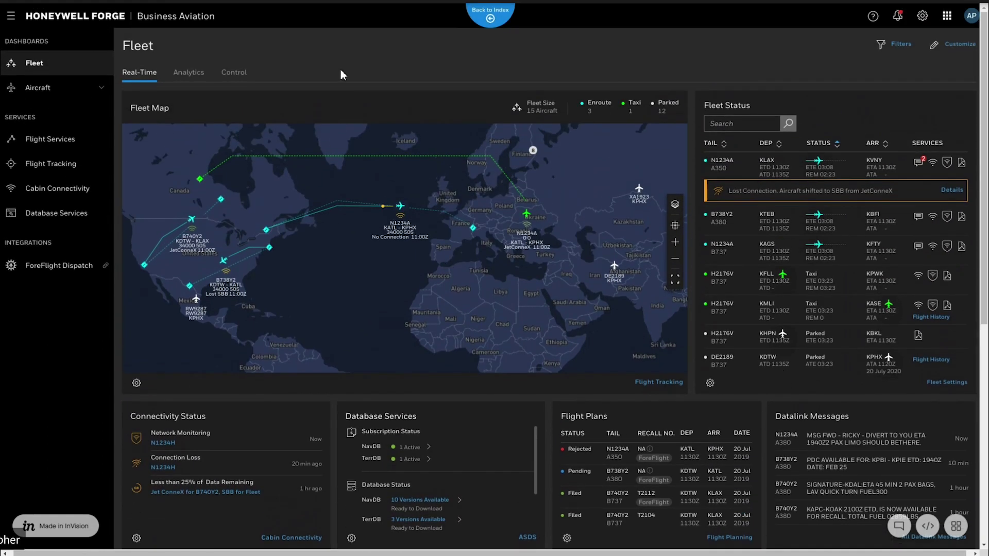
- Open N1234A's single-aircraft dashboard through Aircraft in the left sidebar
{"action": "left_click", "coordinate": [101, 91]}
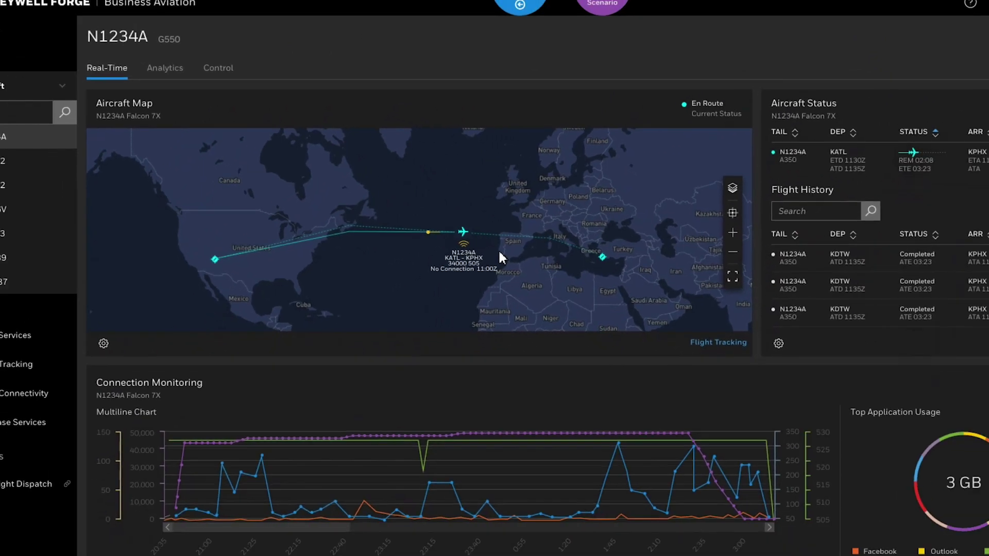
{"action": "scroll", "coordinate": [517, 333], "scroll_direction": "down", "scroll_amount": 1}
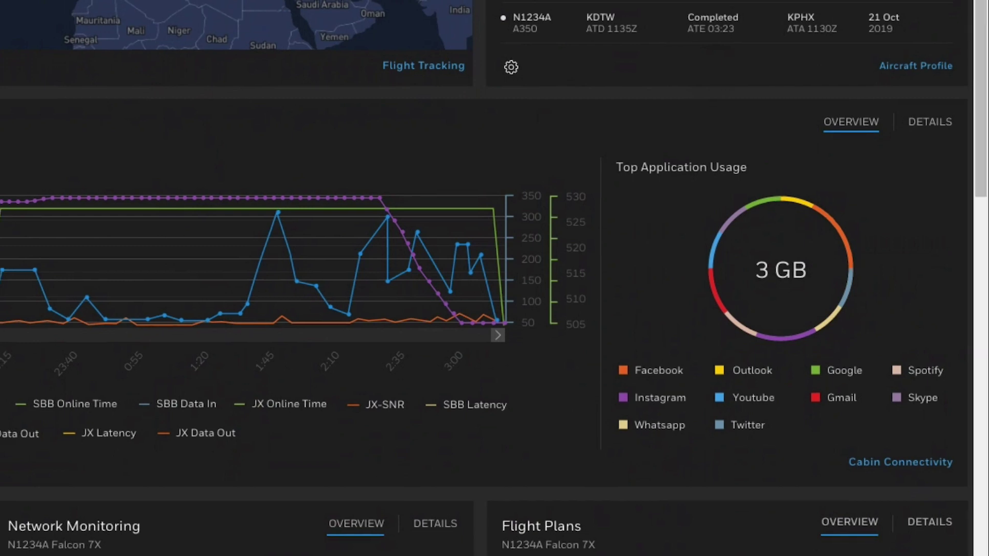
{"action": "scroll", "coordinate": [891, 169], "scroll_direction": "down", "scroll_amount": 1}
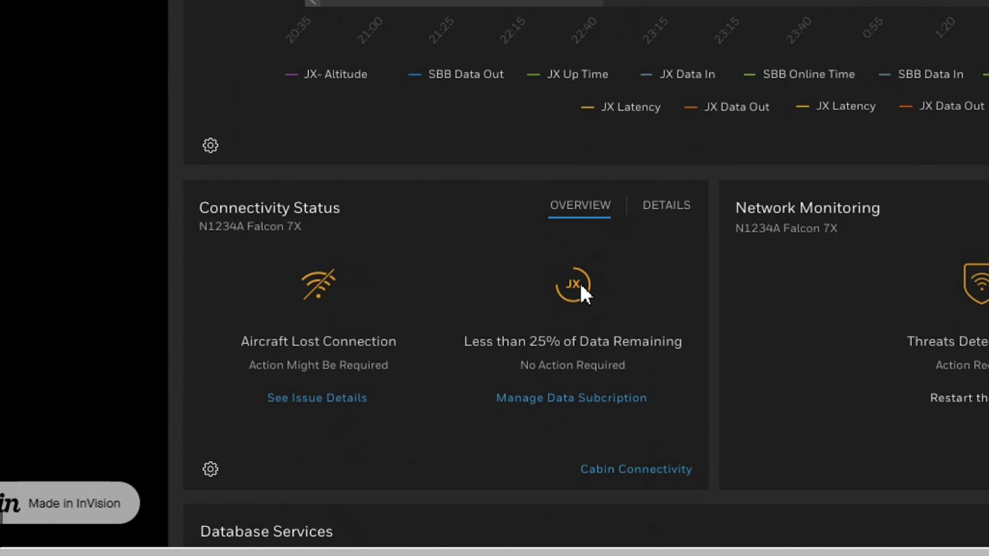
{"action": "left_click", "coordinate": [581, 283]}
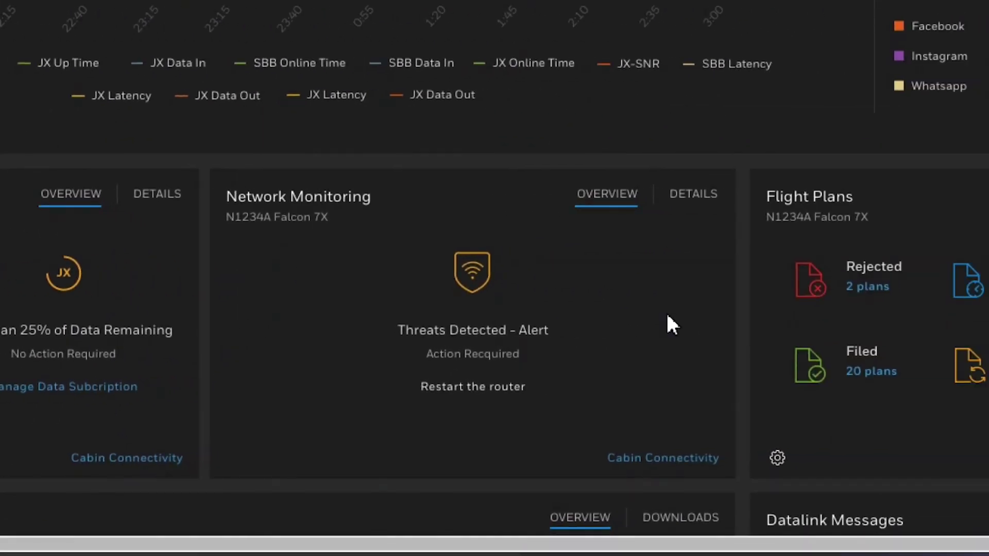
{"action": "left_click", "coordinate": [698, 203]}
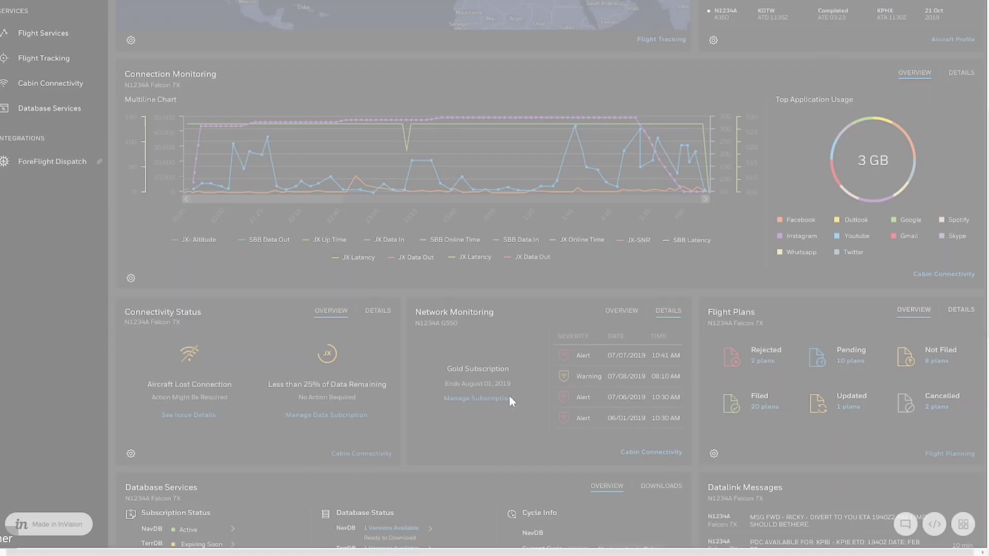
{"action": "scroll", "coordinate": [509, 395], "scroll_direction": "down", "scroll_amount": 5}
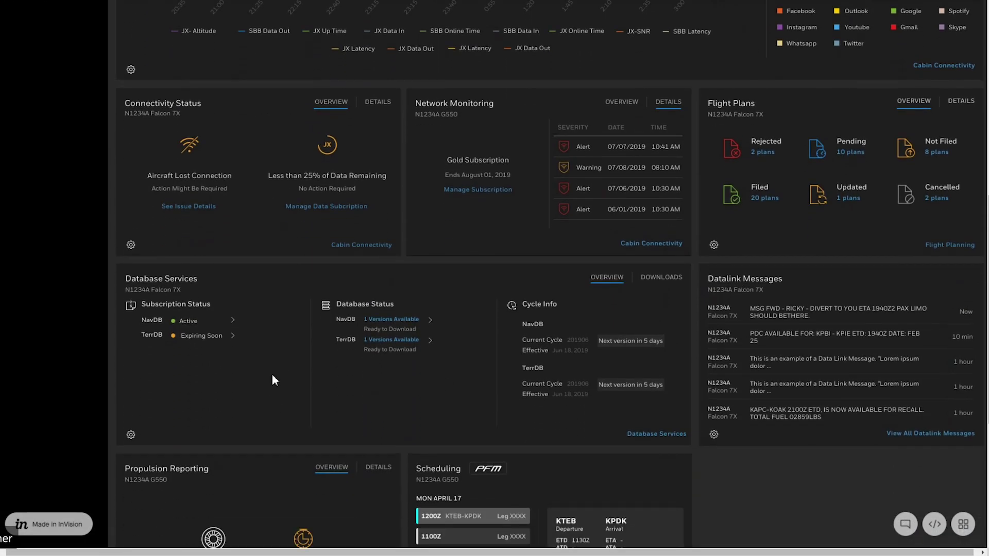
{"action": "scroll", "coordinate": [272, 379], "scroll_direction": "down", "scroll_amount": 1}
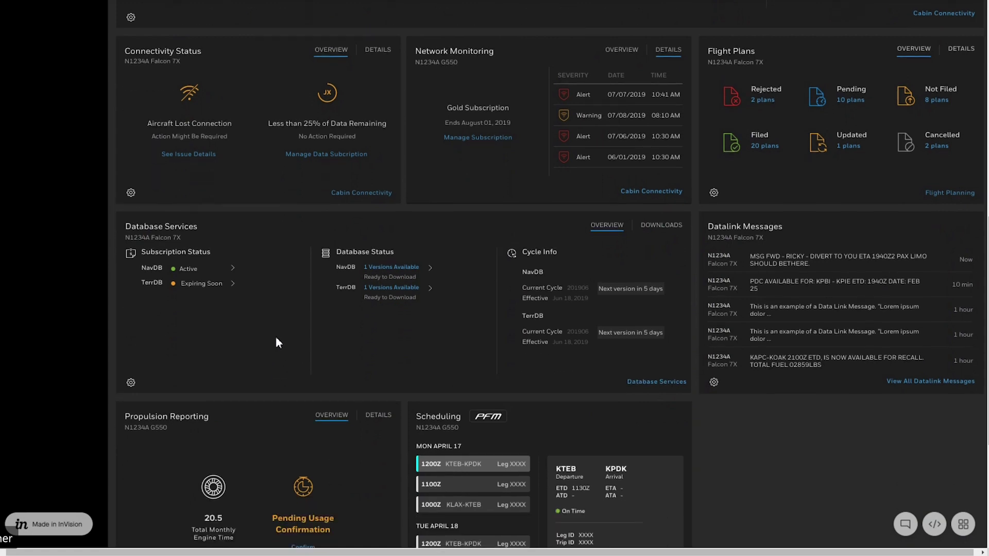
{"action": "scroll", "coordinate": [610, 353], "scroll_direction": "up", "scroll_amount": 1}
{"action": "scroll", "coordinate": [612, 355], "scroll_direction": "up", "scroll_amount": 3}
{"action": "scroll", "coordinate": [611, 354], "scroll_direction": "up", "scroll_amount": 2}
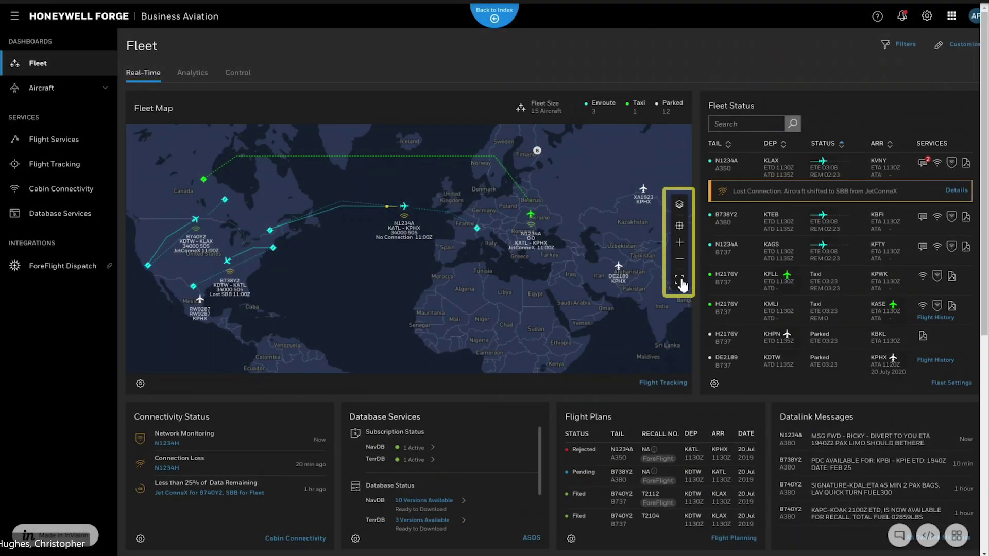
- Expand the fleet map to lobby view, hide and re-show Fleet Status, then exit
{"action": "left_click", "coordinate": [680, 280]}
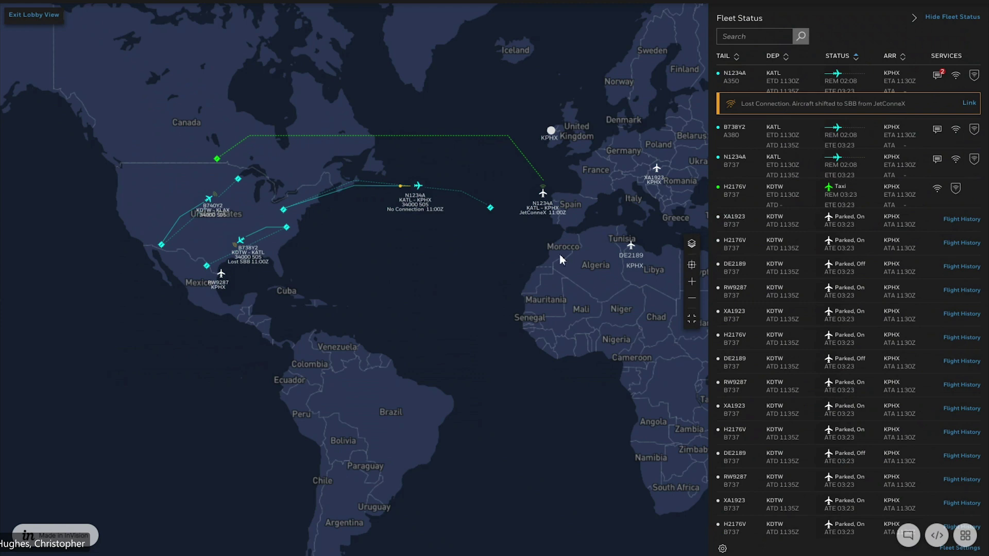
{"action": "left_click", "coordinate": [935, 17]}
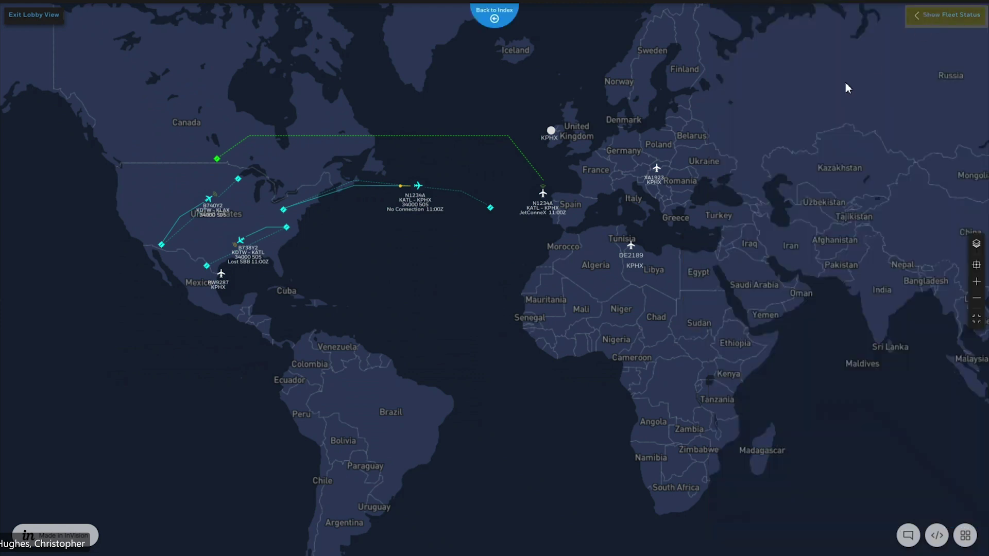
{"action": "left_click", "coordinate": [956, 250]}
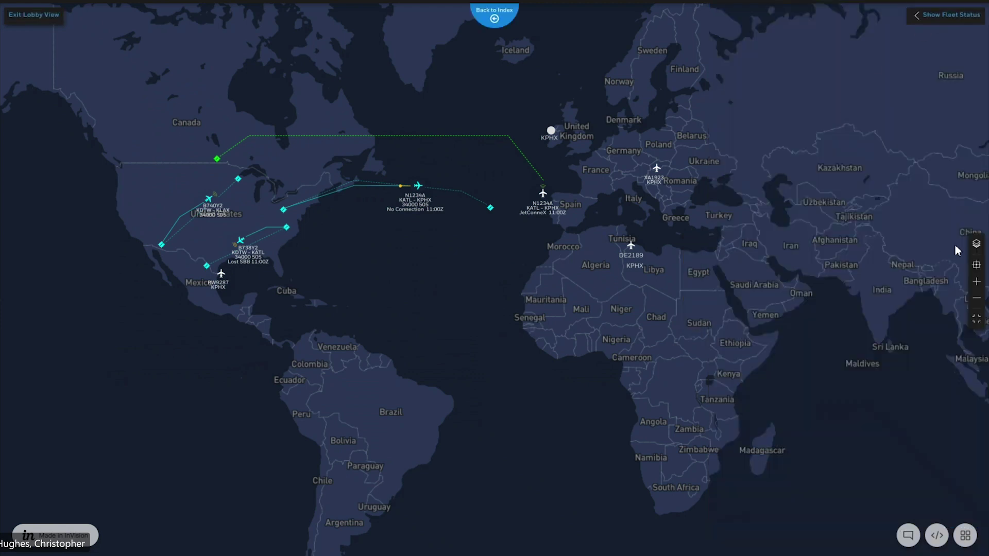
{"action": "left_click", "coordinate": [928, 17]}
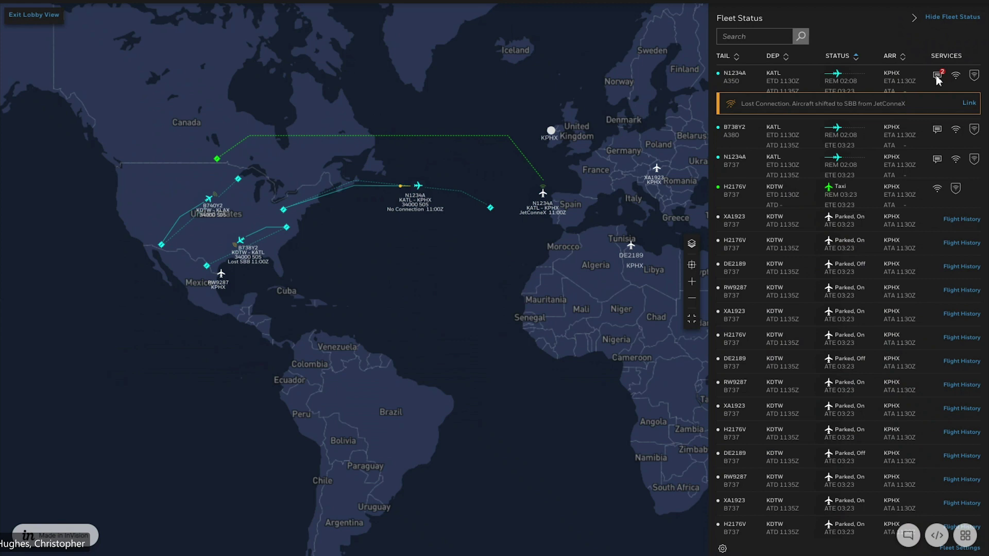
{"action": "left_click", "coordinate": [913, 187]}
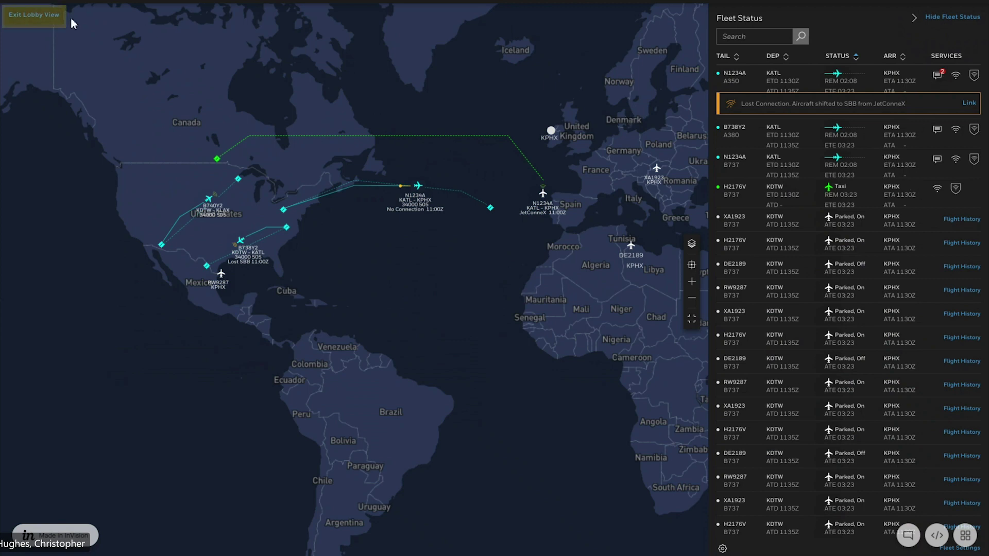
{"action": "left_click", "coordinate": [31, 18]}
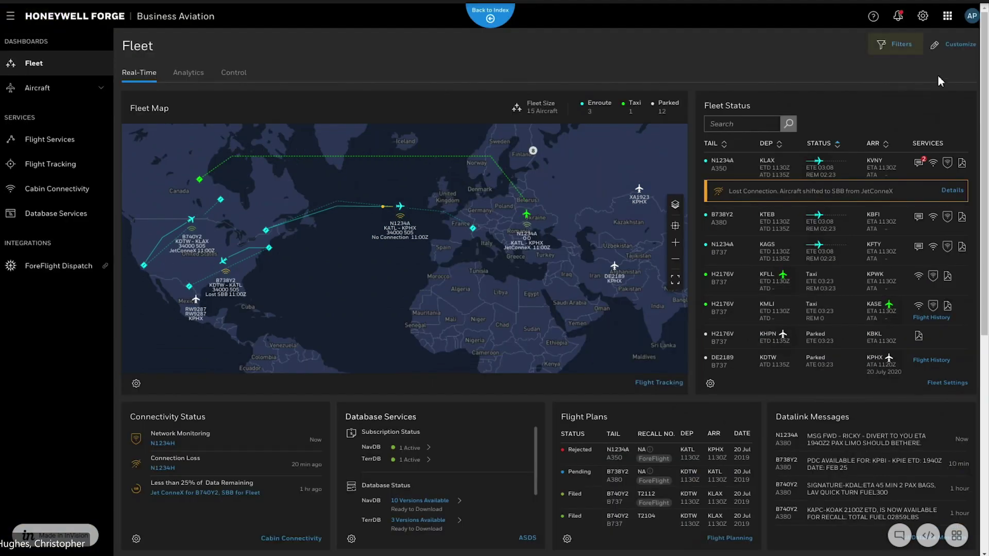
{"action": "left_click", "coordinate": [906, 48]}
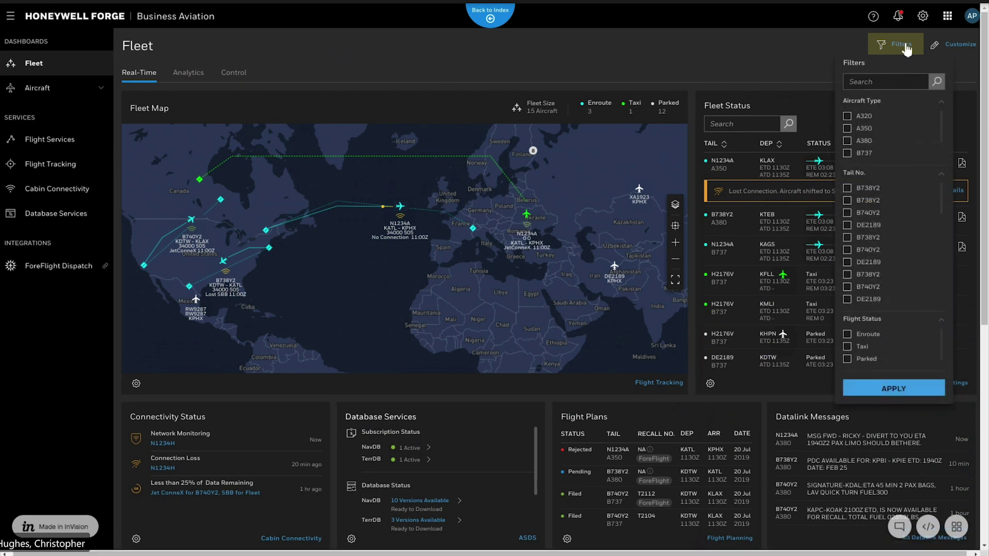
{"action": "left_click", "coordinate": [881, 389]}
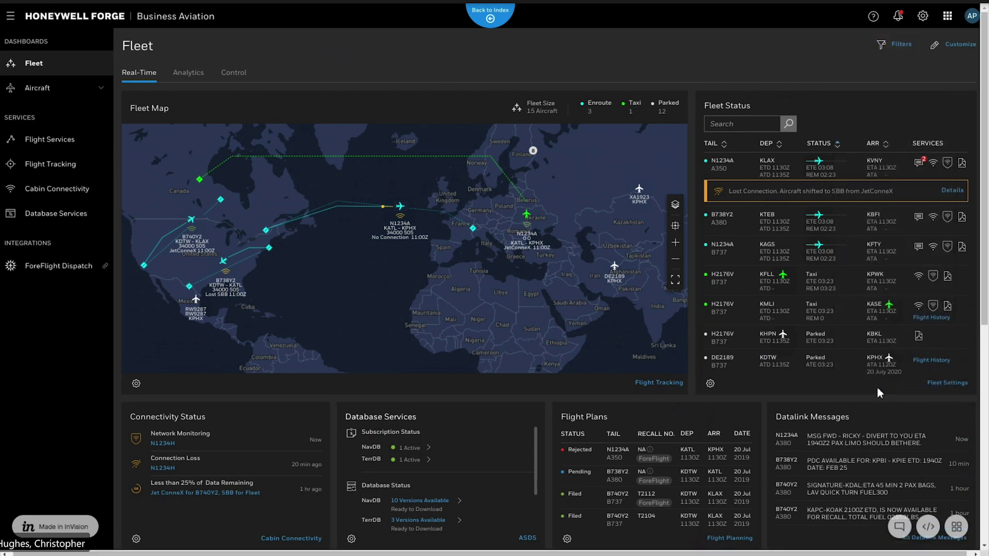
{"action": "left_click", "coordinate": [939, 69]}
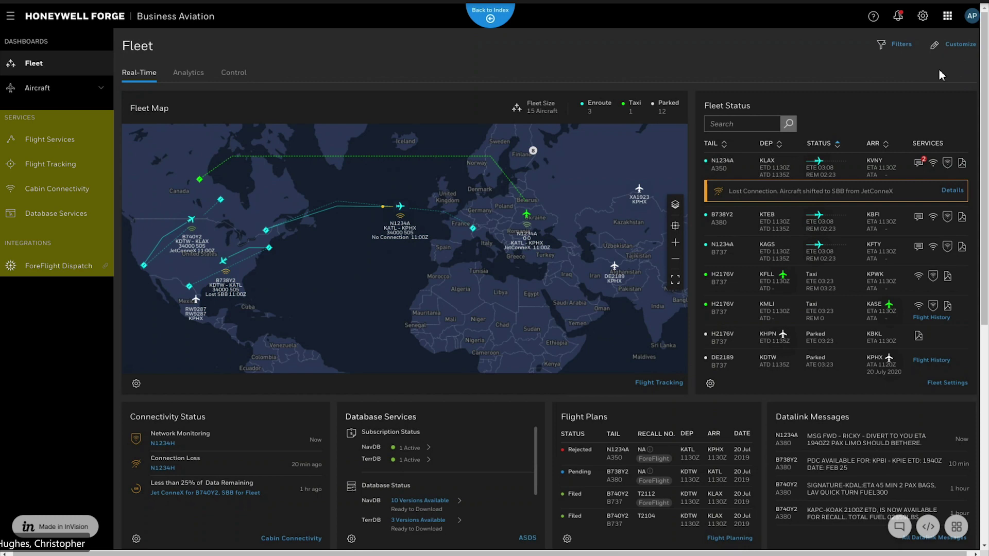
{"action": "left_click", "coordinate": [948, 17]}
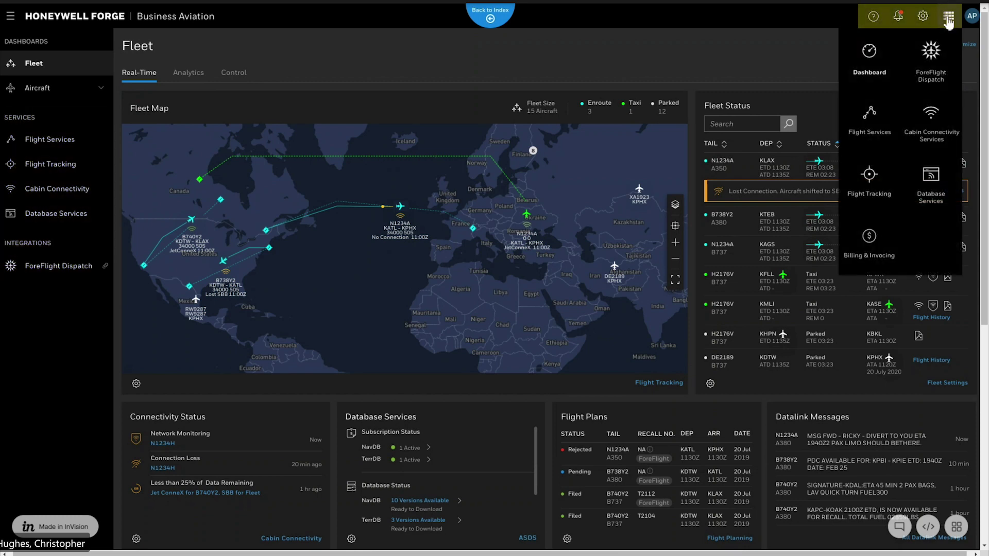
{"action": "left_click", "coordinate": [949, 19]}
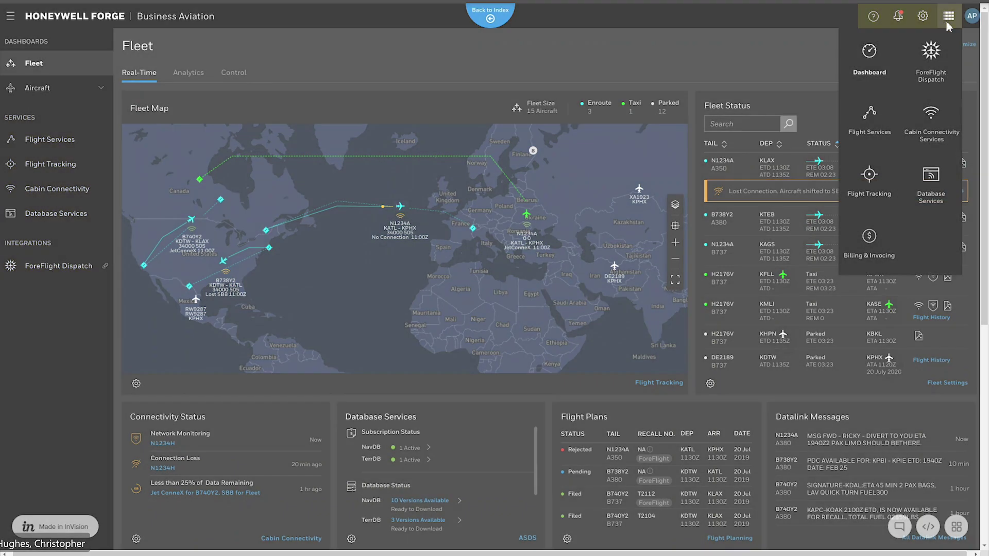